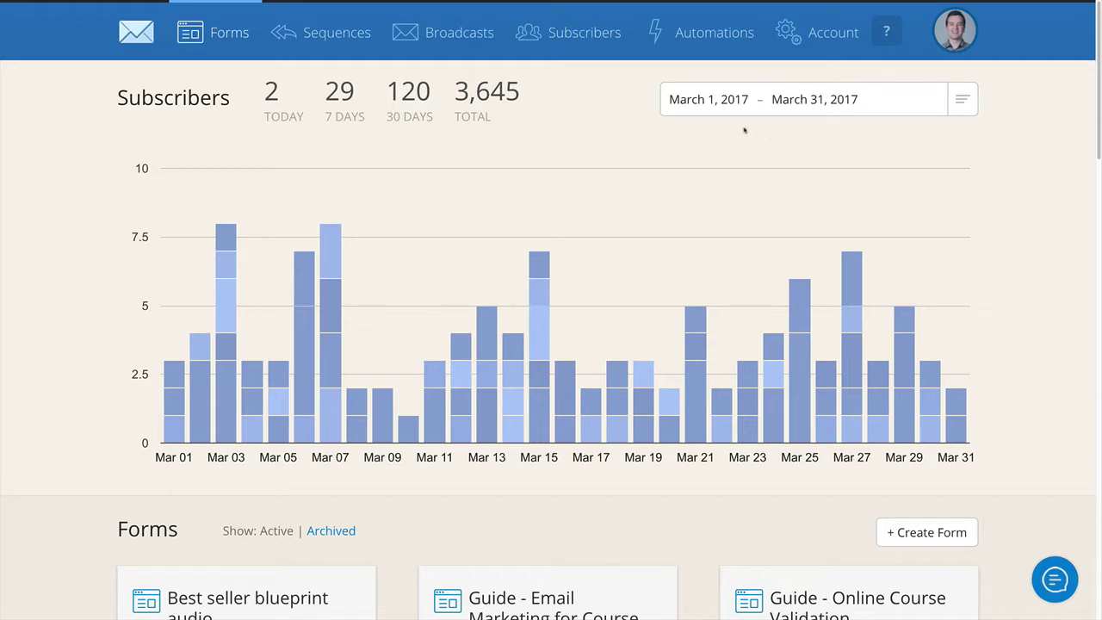
Step: Go to Sequences and open the OCM Podcast Sequence
{"action": "left_click", "coordinate": [327, 35]}
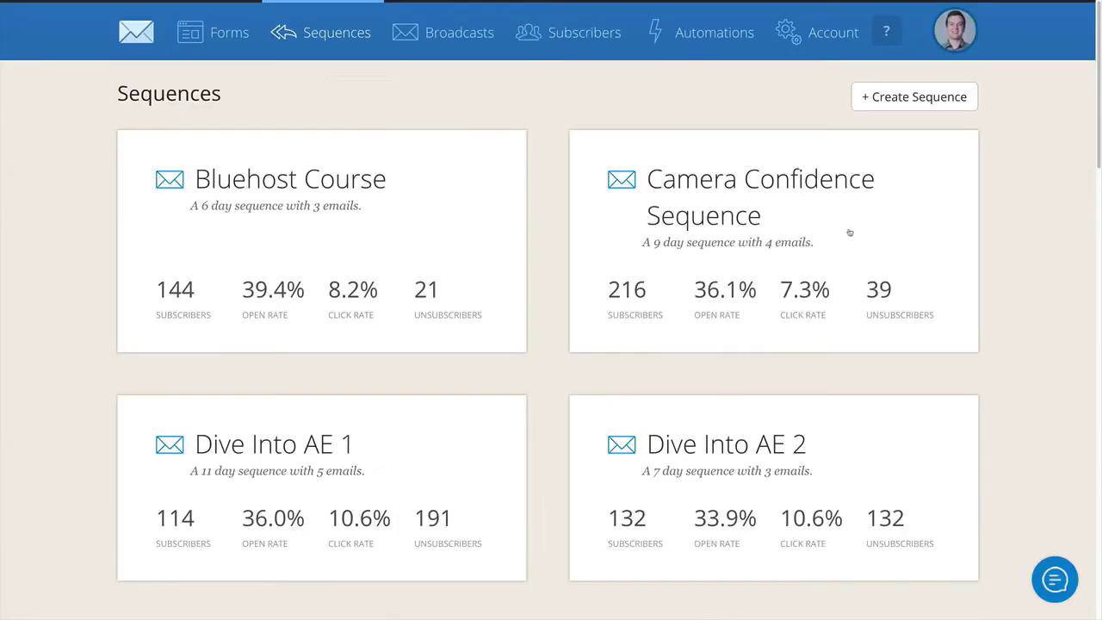
{"action": "scroll", "coordinate": [903, 244], "scroll_direction": "down", "scroll_amount": 8}
{"action": "scroll", "coordinate": [908, 259], "scroll_direction": "down", "scroll_amount": 2}
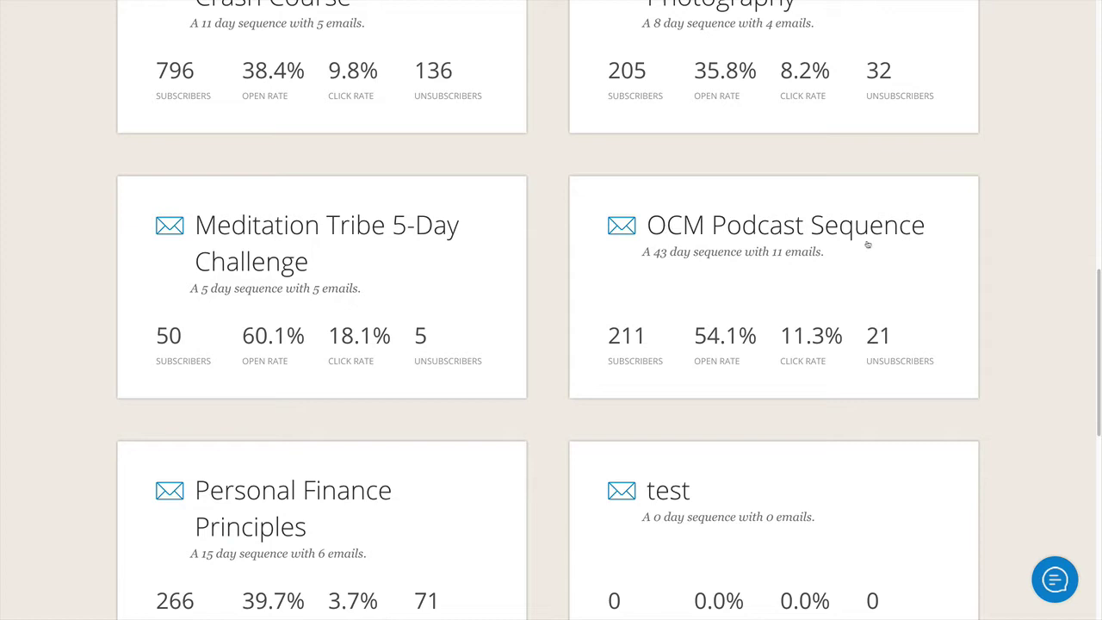
{"action": "left_click", "coordinate": [822, 223]}
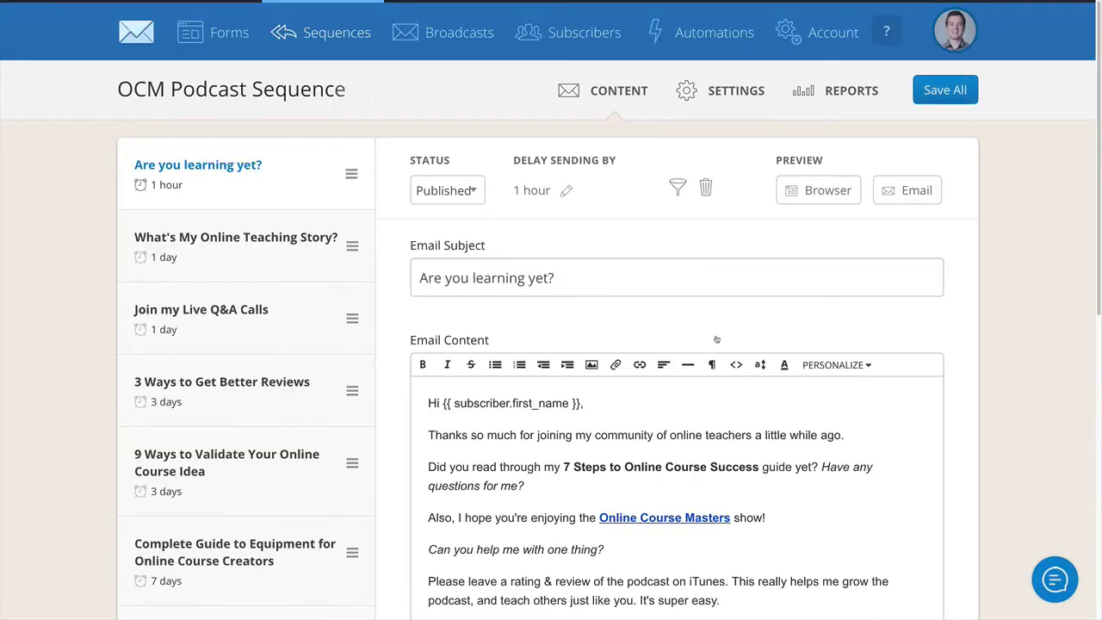
Step: Open the 'Gain Your Freedom in 2017!' email from the sequence's email list
{"action": "scroll", "coordinate": [290, 416], "scroll_direction": "down", "scroll_amount": 1}
{"action": "scroll", "coordinate": [290, 415], "scroll_direction": "down", "scroll_amount": 1}
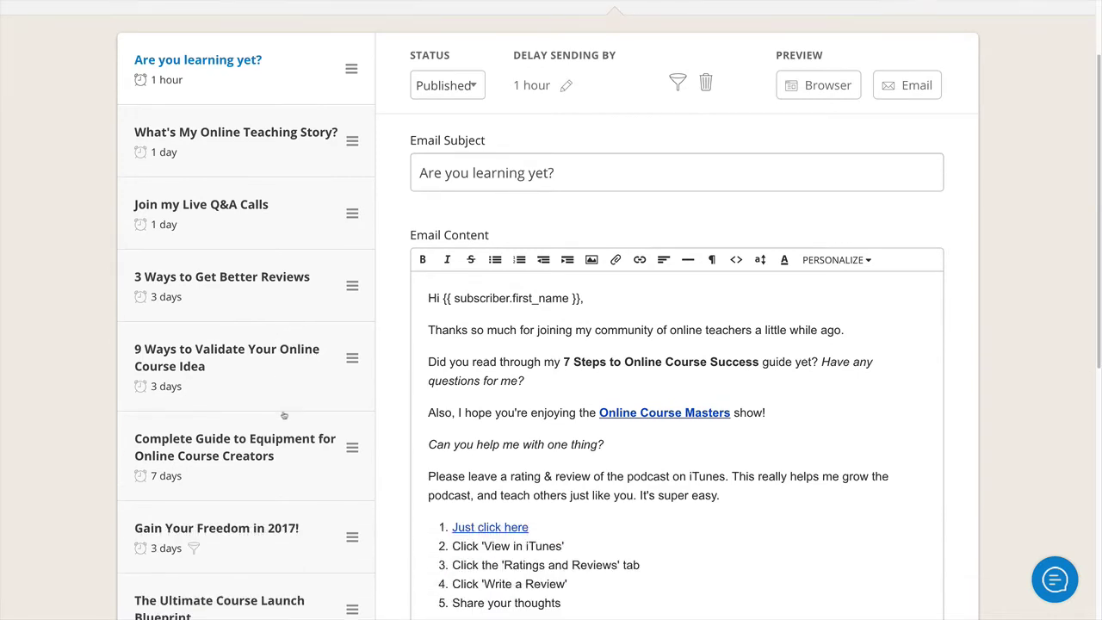
{"action": "scroll", "coordinate": [274, 404], "scroll_direction": "down", "scroll_amount": 1}
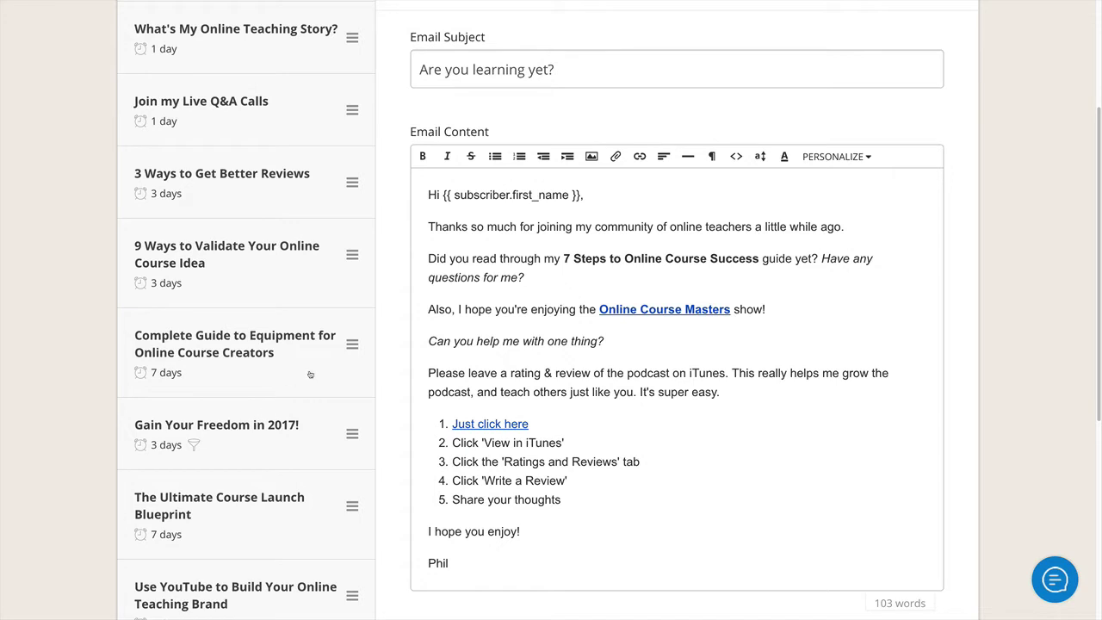
{"action": "scroll", "coordinate": [311, 375], "scroll_direction": "down", "scroll_amount": 1}
{"action": "left_click", "coordinate": [215, 373]}
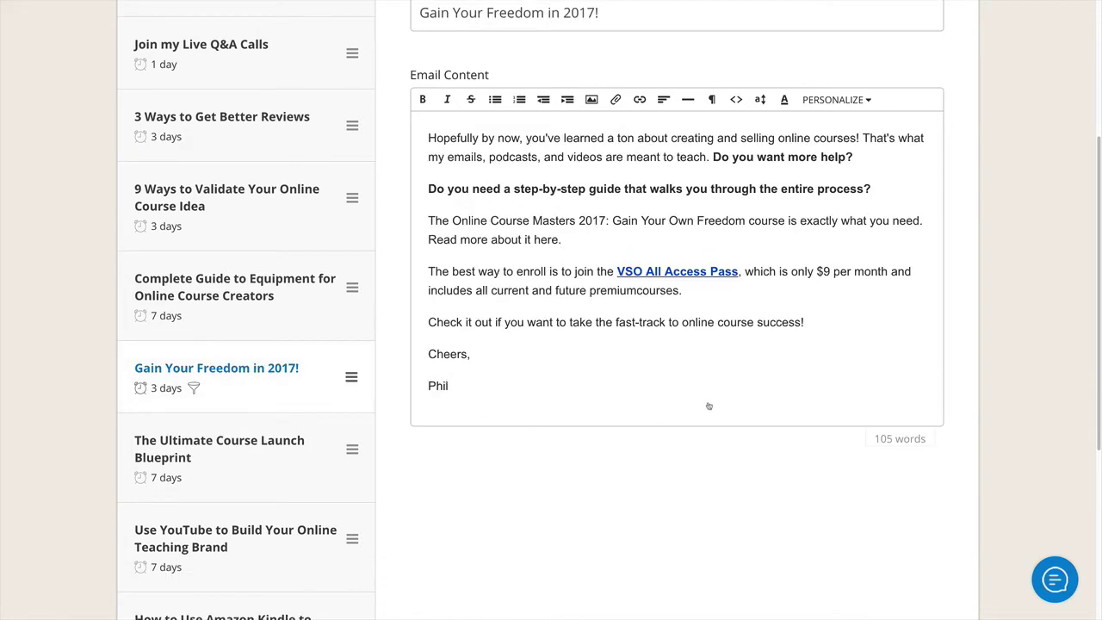
{"action": "scroll", "coordinate": [791, 508], "scroll_direction": "up", "scroll_amount": 1}
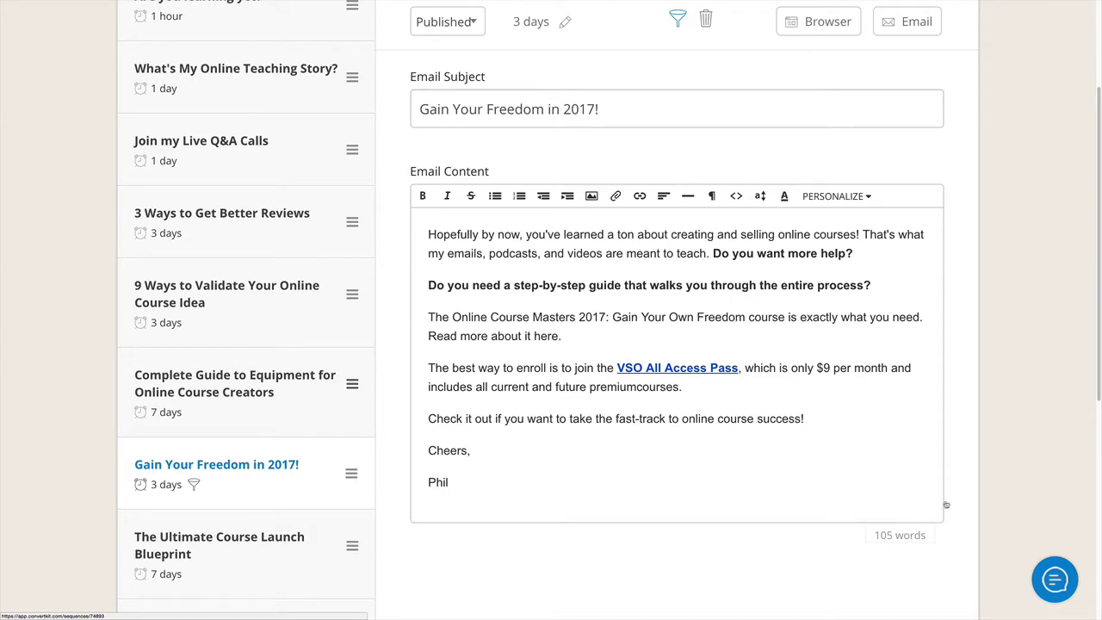
{"action": "scroll", "coordinate": [943, 506], "scroll_direction": "up", "scroll_amount": 1}
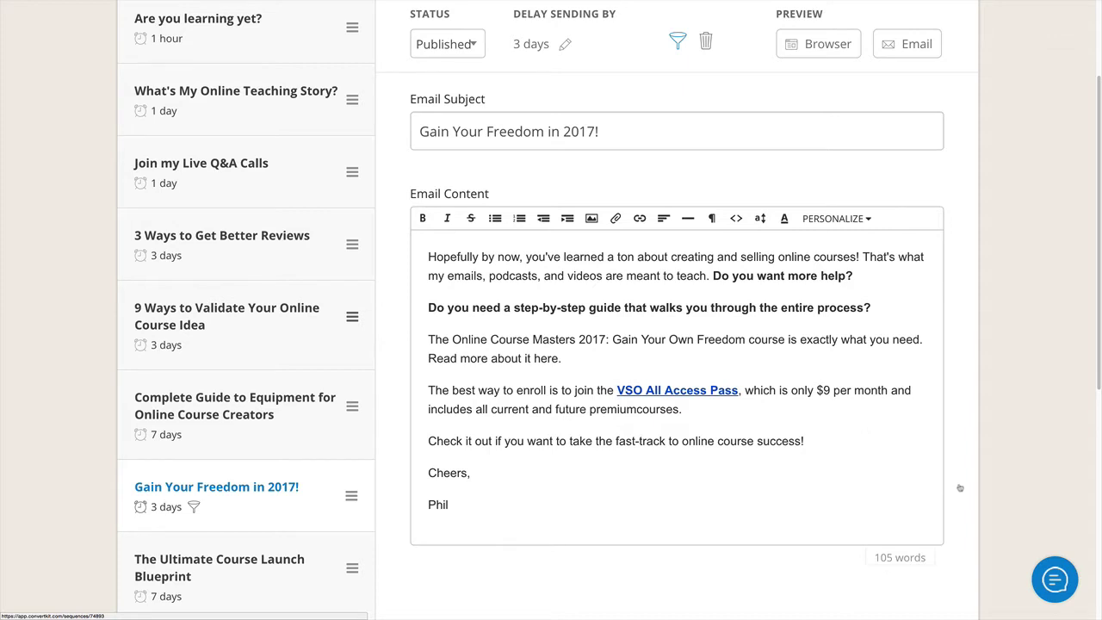
{"action": "scroll", "coordinate": [960, 488], "scroll_direction": "up", "scroll_amount": 1}
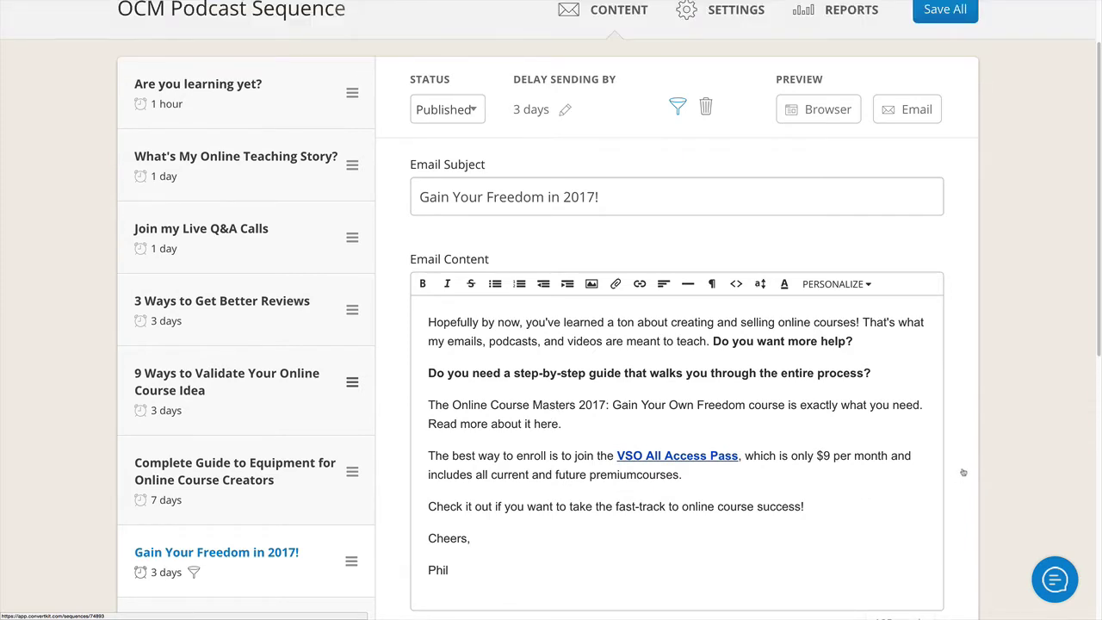
{"action": "scroll", "coordinate": [961, 475], "scroll_direction": "up", "scroll_amount": 1}
{"action": "scroll", "coordinate": [963, 473], "scroll_direction": "up", "scroll_amount": 1}
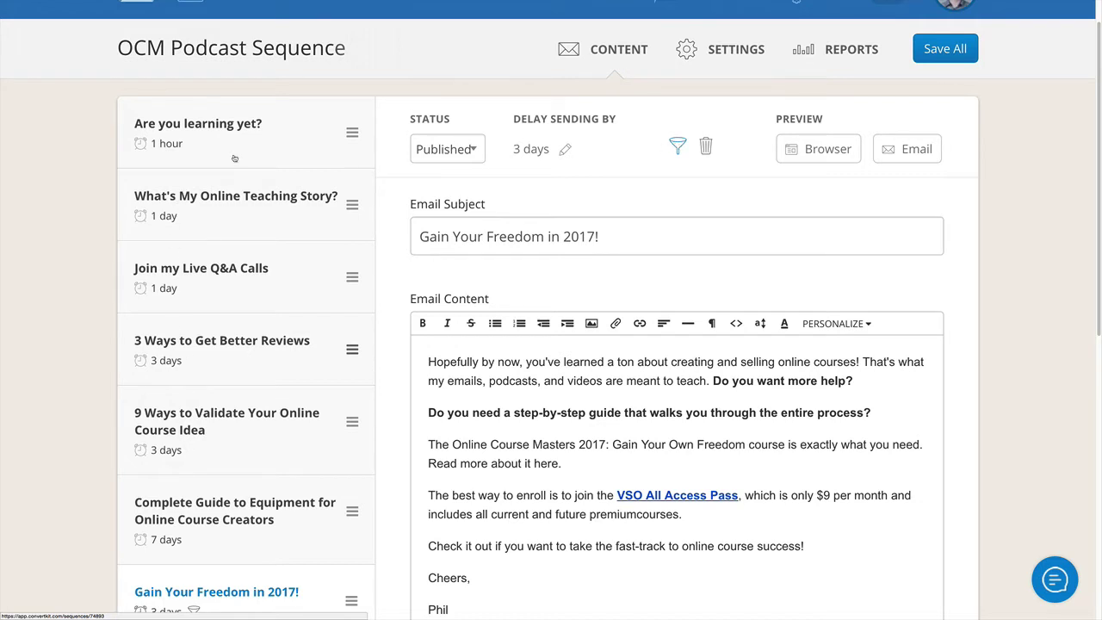
Step: Delete the Teach Online Purchaser tag filter so the email excludes 0 subscribers
{"action": "left_click", "coordinate": [677, 146]}
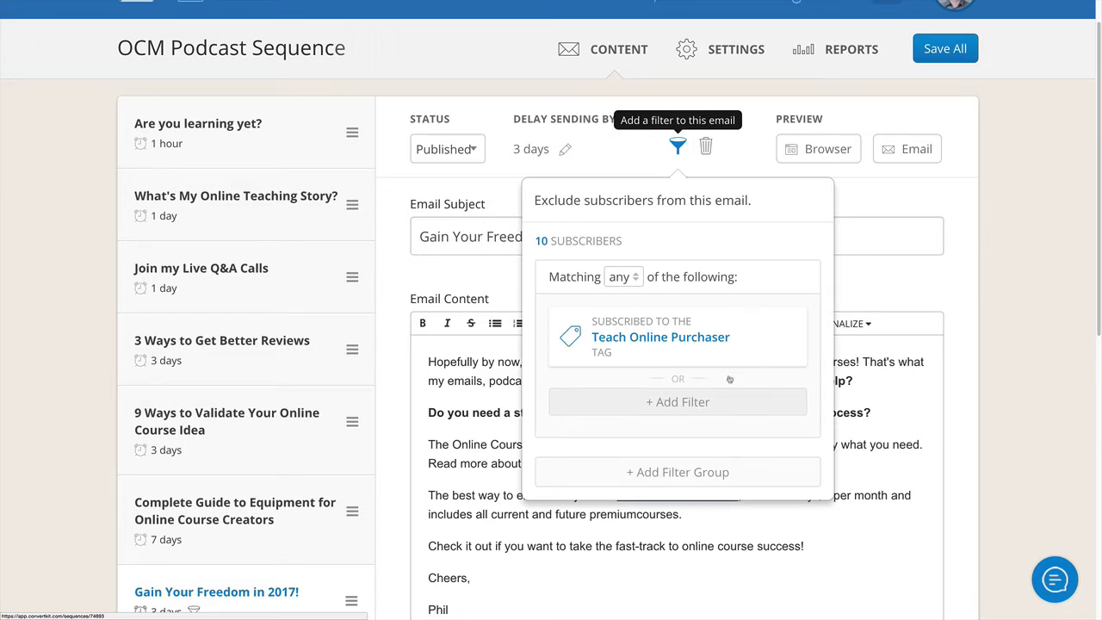
{"action": "left_click", "coordinate": [793, 325]}
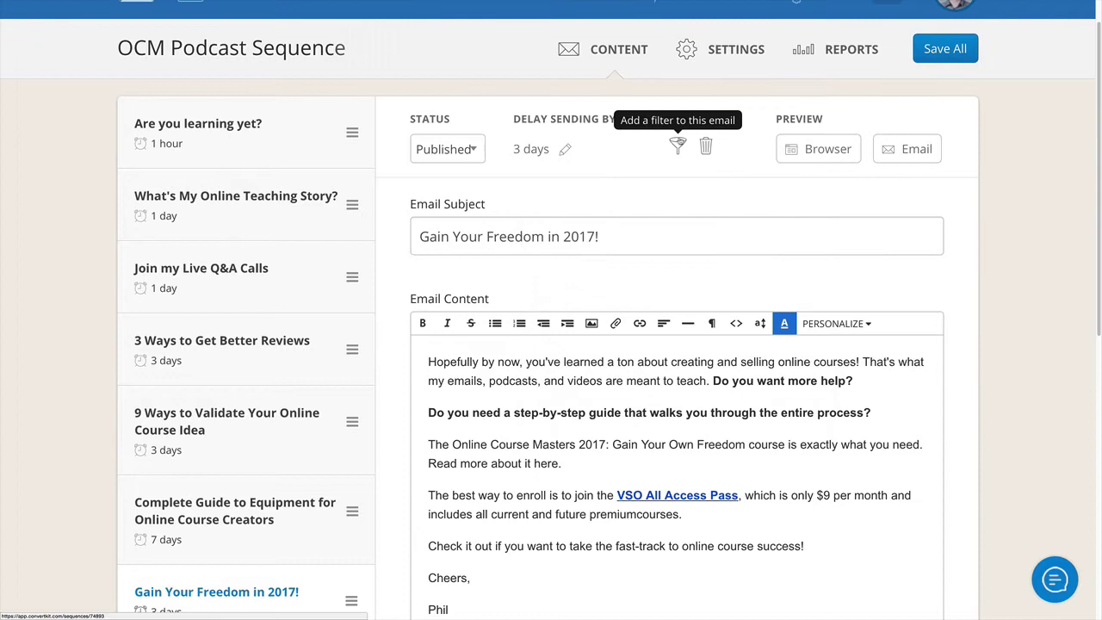
{"action": "left_click", "coordinate": [677, 146]}
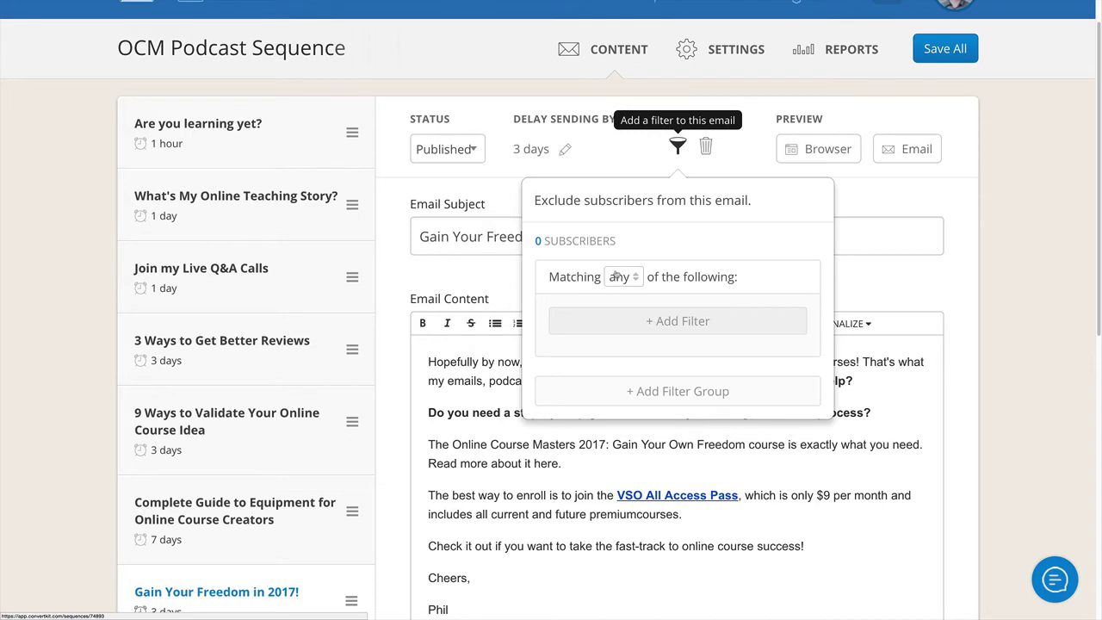
Step: Add a 'Subscribed to' tag exclusion for All Access Pass - Monthly, excluding 16 subscribers
{"action": "left_click", "coordinate": [643, 325]}
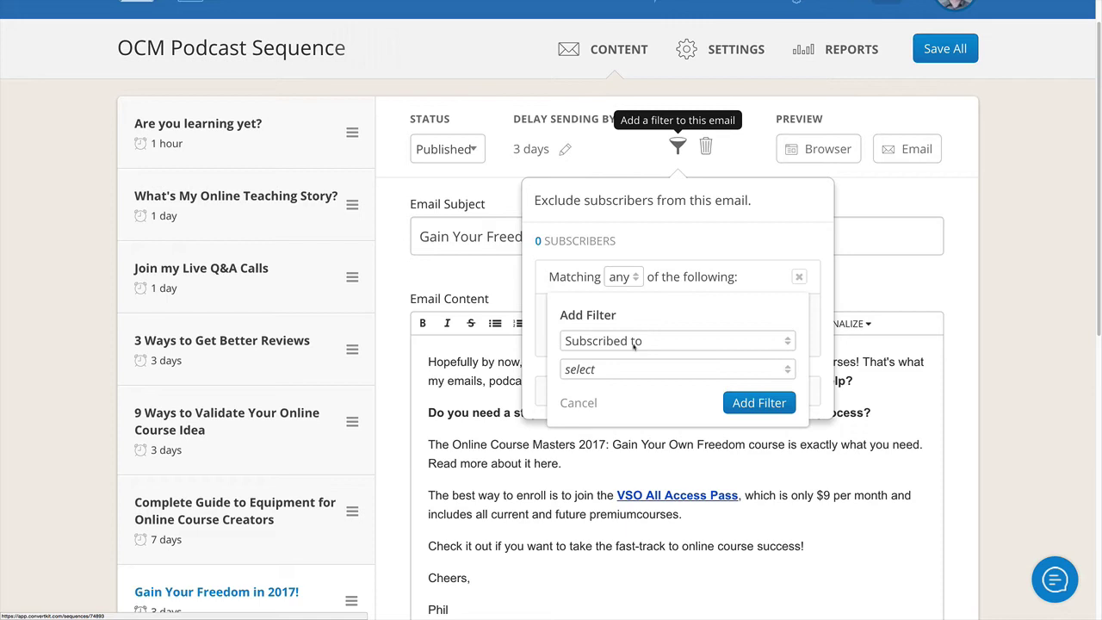
{"action": "left_click", "coordinate": [634, 342]}
{"action": "left_click", "coordinate": [654, 337]}
{"action": "left_click", "coordinate": [618, 370]}
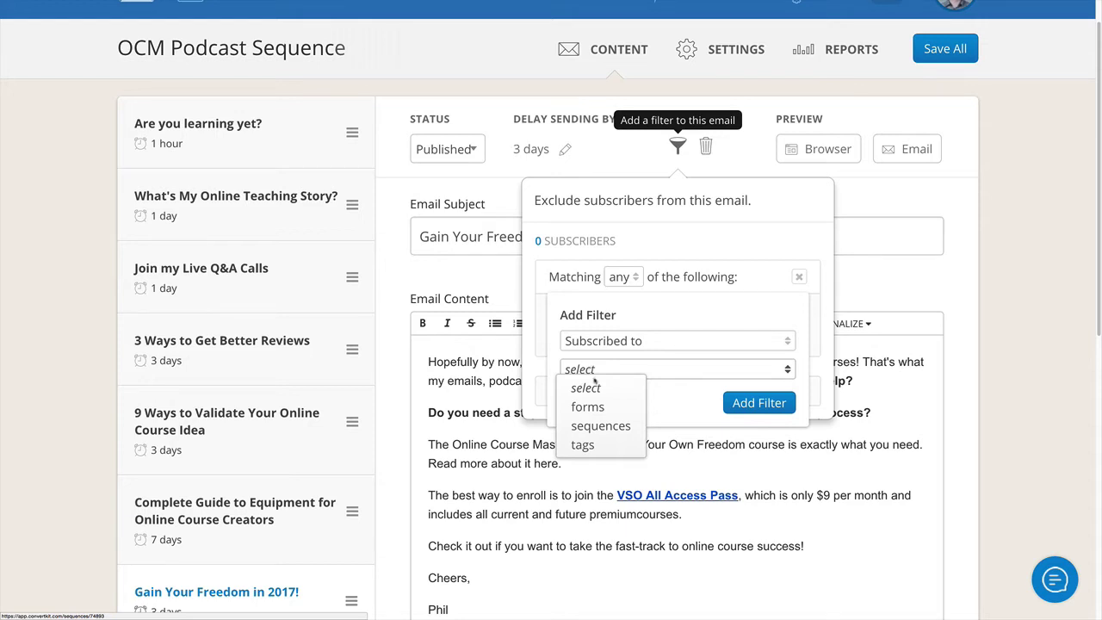
{"action": "left_click", "coordinate": [583, 444]}
{"action": "left_click", "coordinate": [631, 399]}
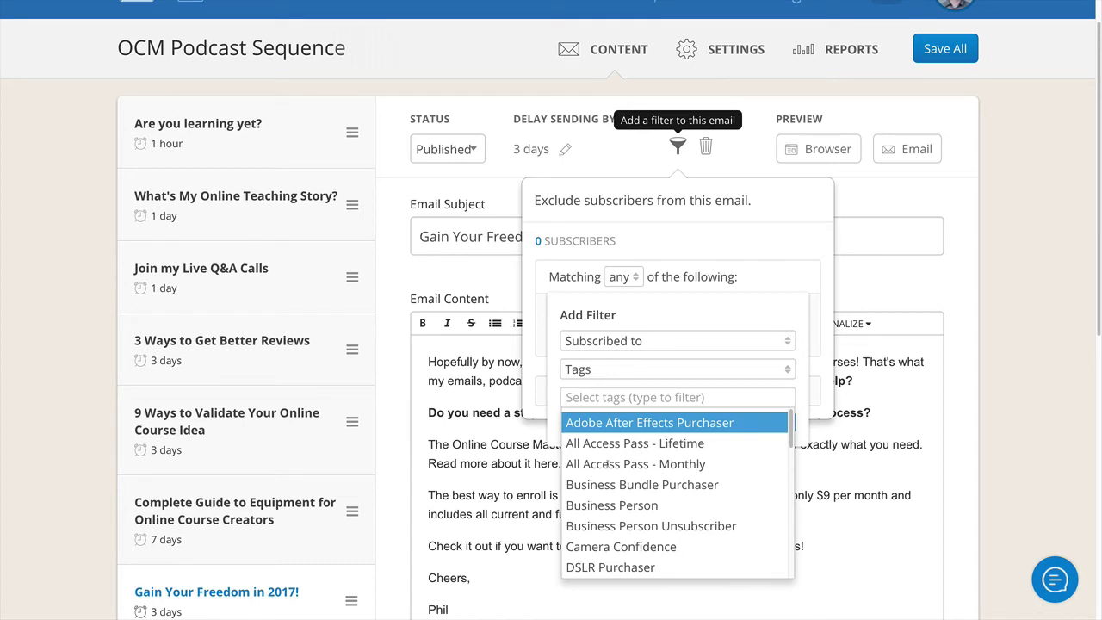
{"action": "left_click", "coordinate": [639, 465]}
{"action": "left_click", "coordinate": [735, 430]}
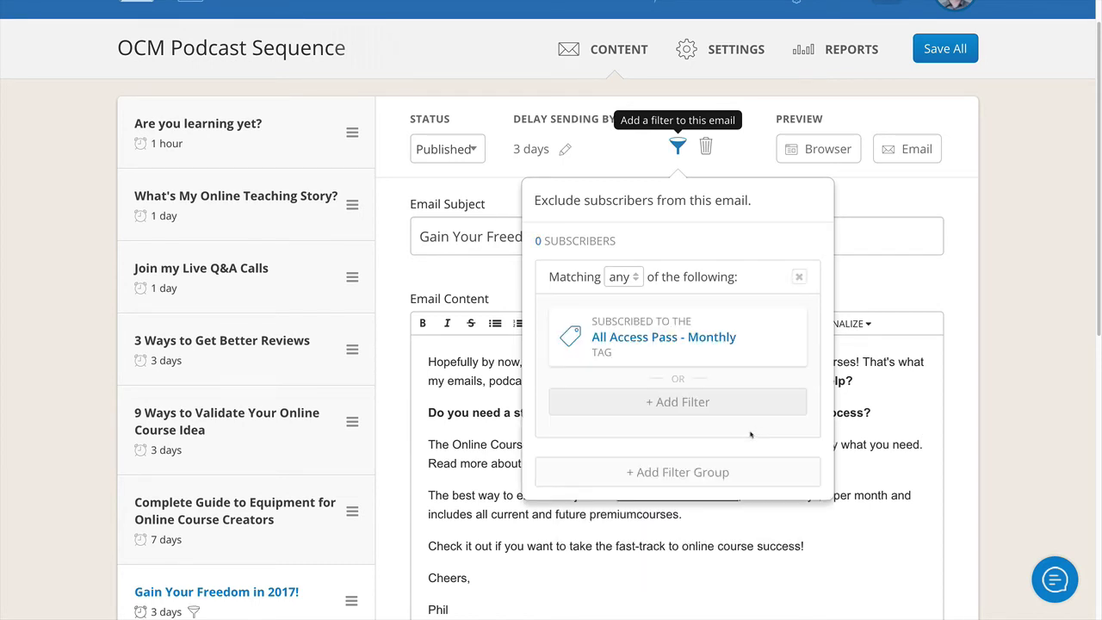
{"action": "left_click_drag", "start_coordinate": [733, 402], "coordinate": [699, 408]}
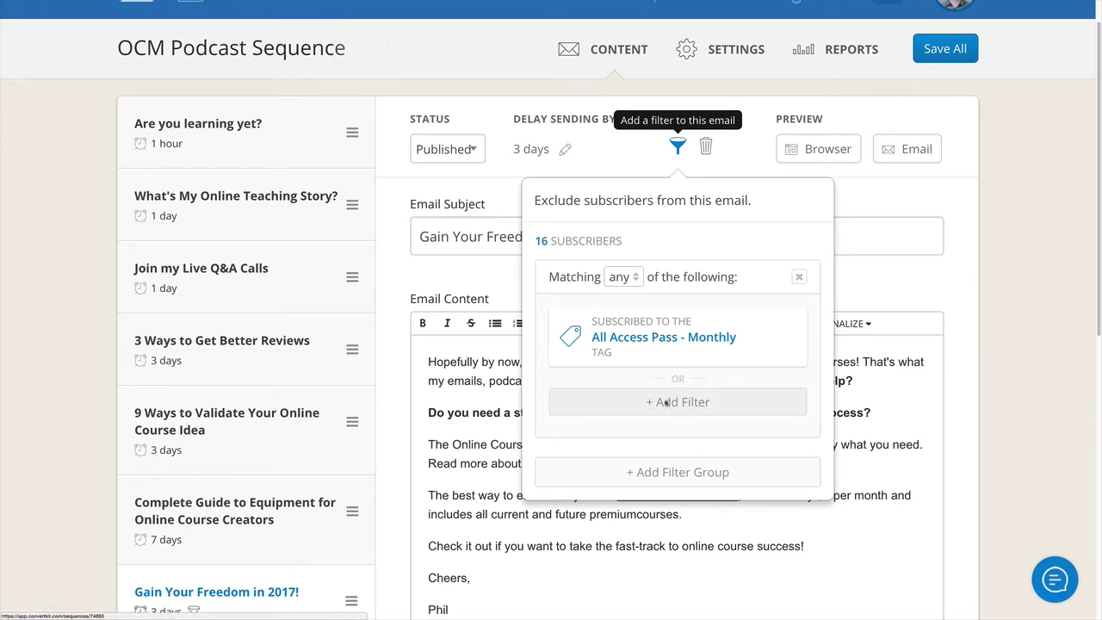
Step: Add a second tag exclusion for All Access Pass - Lifetime, then save all sequence emails
{"action": "left_click", "coordinate": [666, 403]}
{"action": "left_click", "coordinate": [596, 453]}
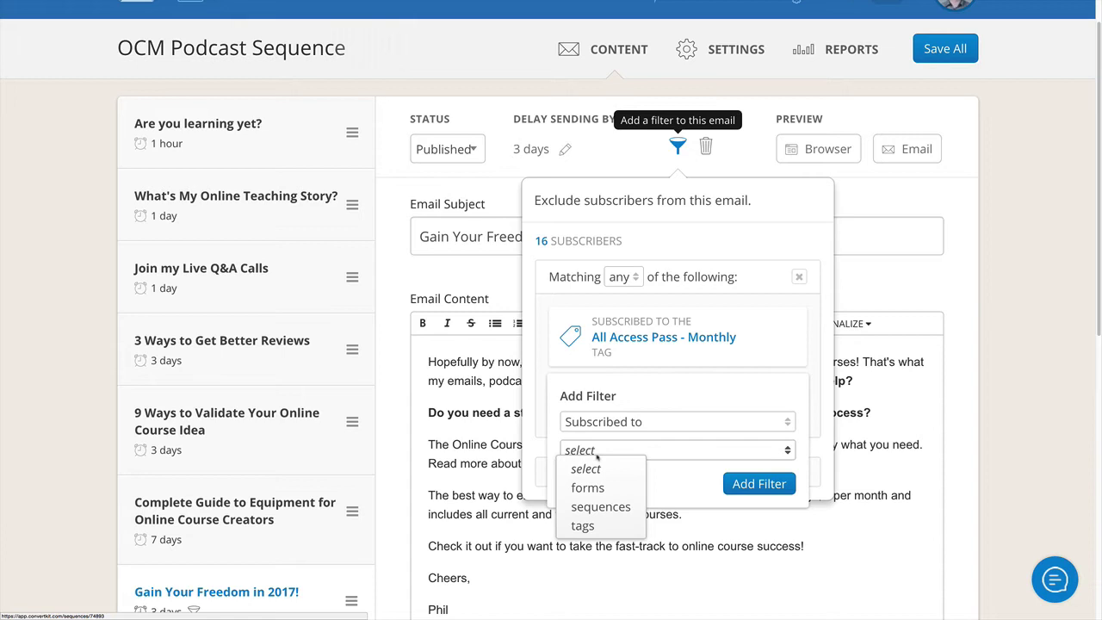
{"action": "left_click", "coordinate": [596, 527]}
{"action": "left_click", "coordinate": [611, 478]}
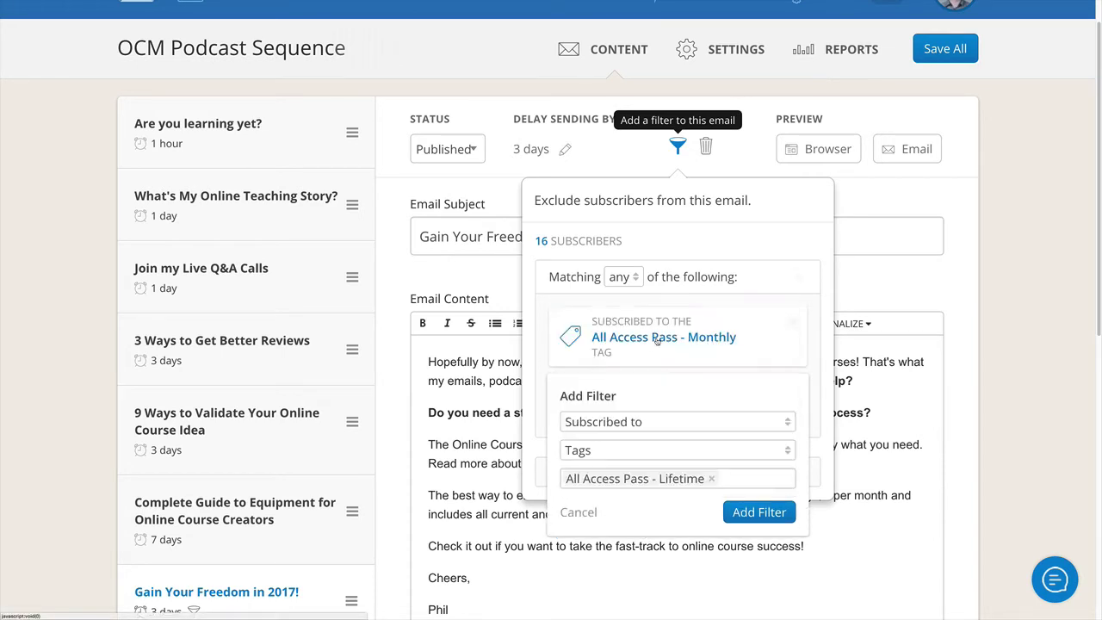
{"action": "left_click", "coordinate": [654, 335]}
{"action": "left_click", "coordinate": [759, 513]}
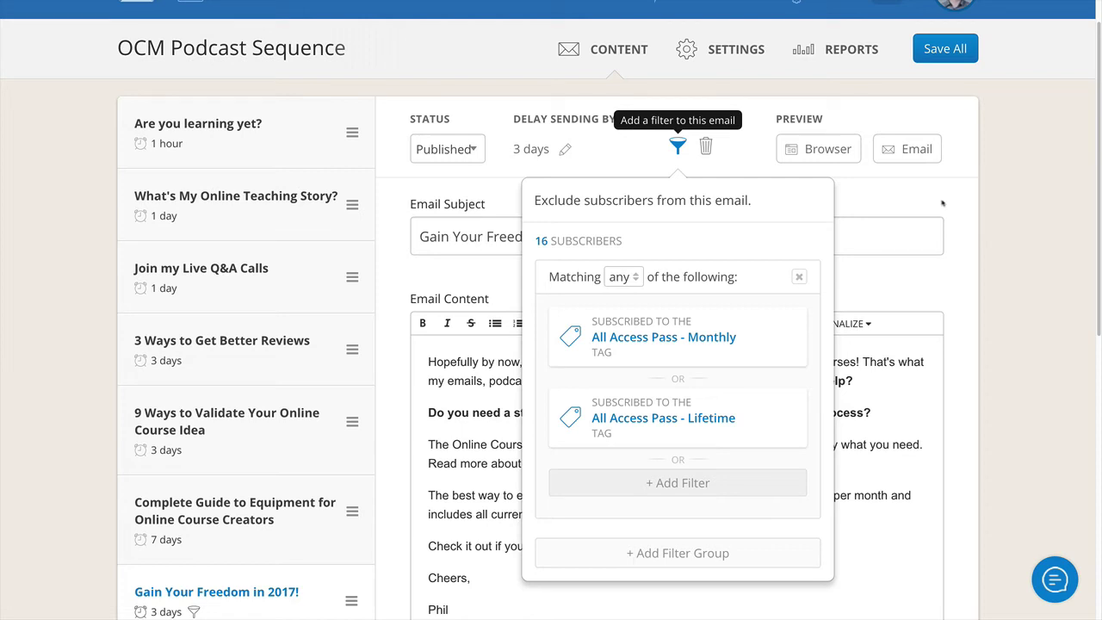
{"action": "left_click", "coordinate": [877, 201]}
{"action": "left_click", "coordinate": [946, 49]}
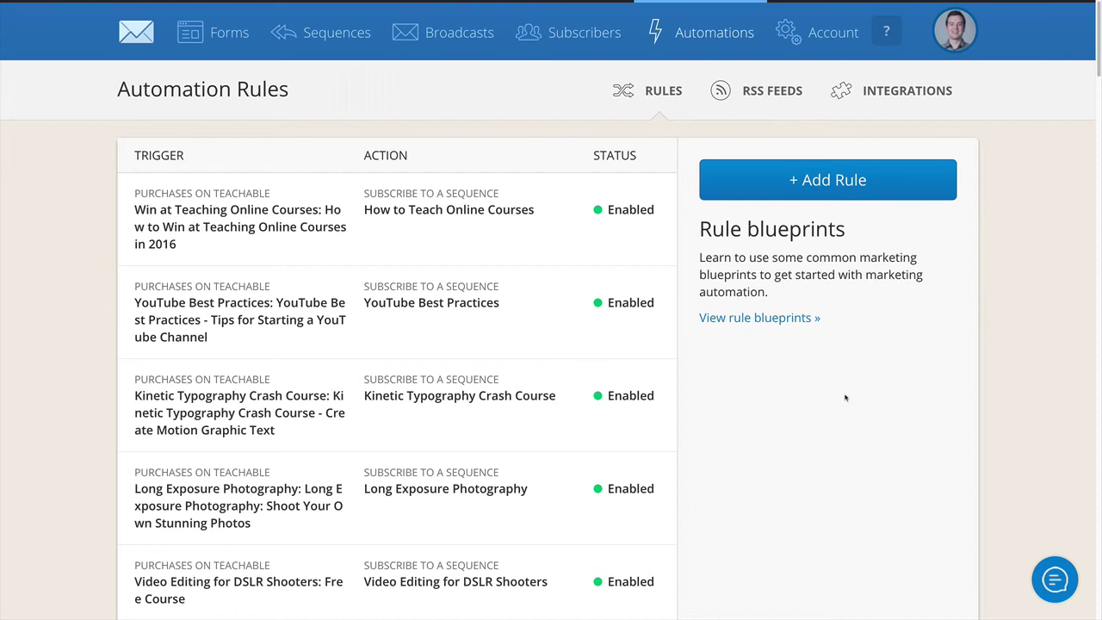
Step: Browse the Integrations tab's tiles, including Teachable, Shopify and Zapier
{"action": "left_click", "coordinate": [904, 93]}
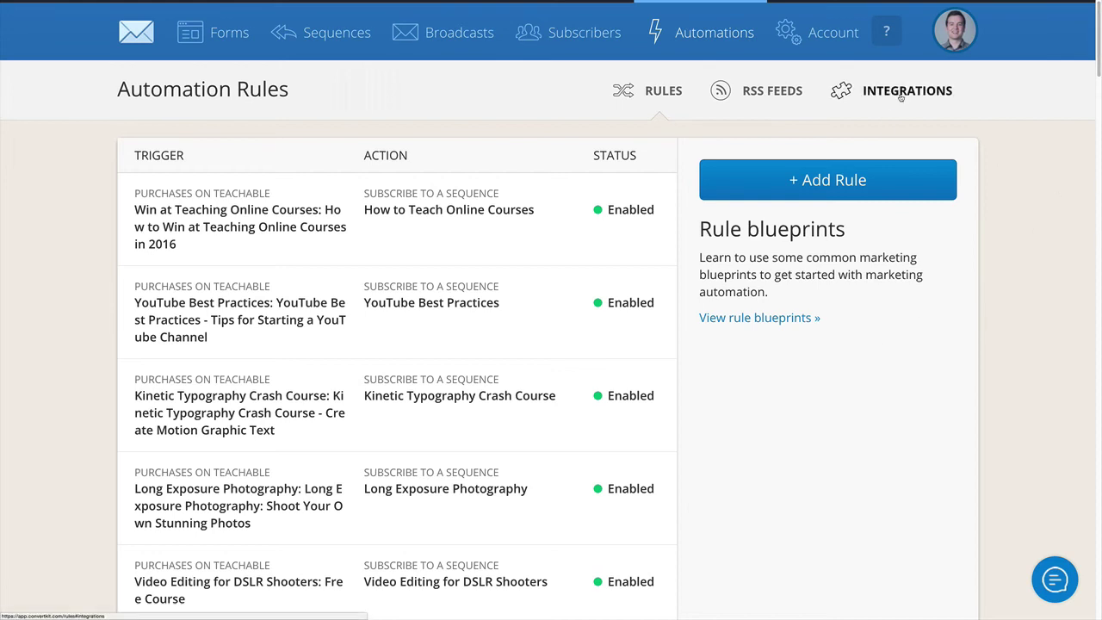
{"action": "scroll", "coordinate": [976, 153], "scroll_direction": "down", "scroll_amount": 2}
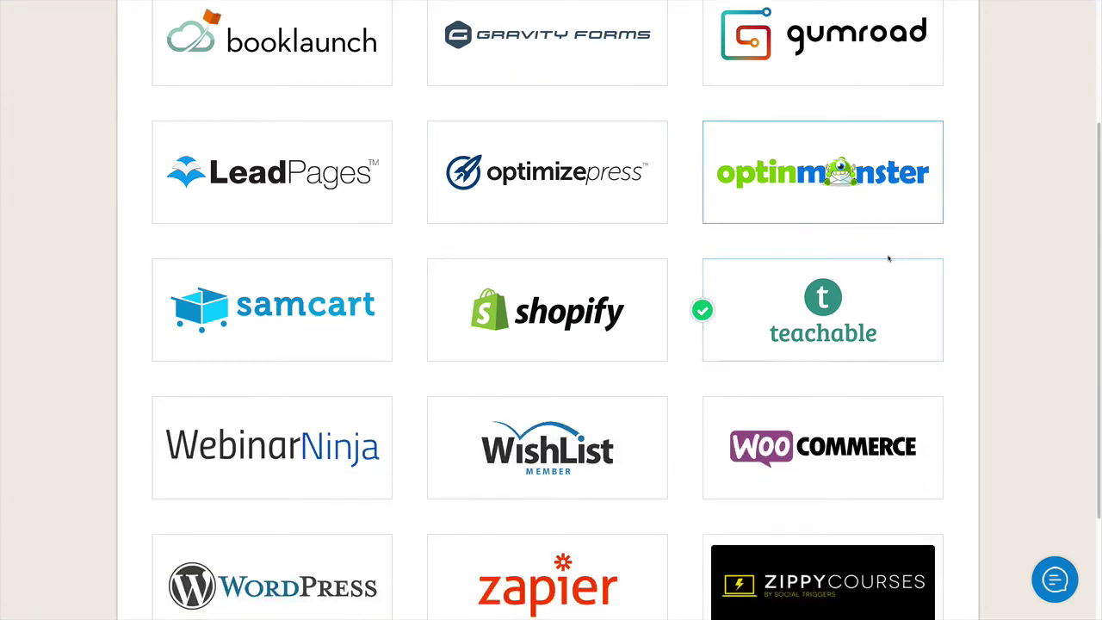
{"action": "scroll", "coordinate": [889, 259], "scroll_direction": "down", "scroll_amount": 2}
{"action": "scroll", "coordinate": [889, 258], "scroll_direction": "up", "scroll_amount": 4}
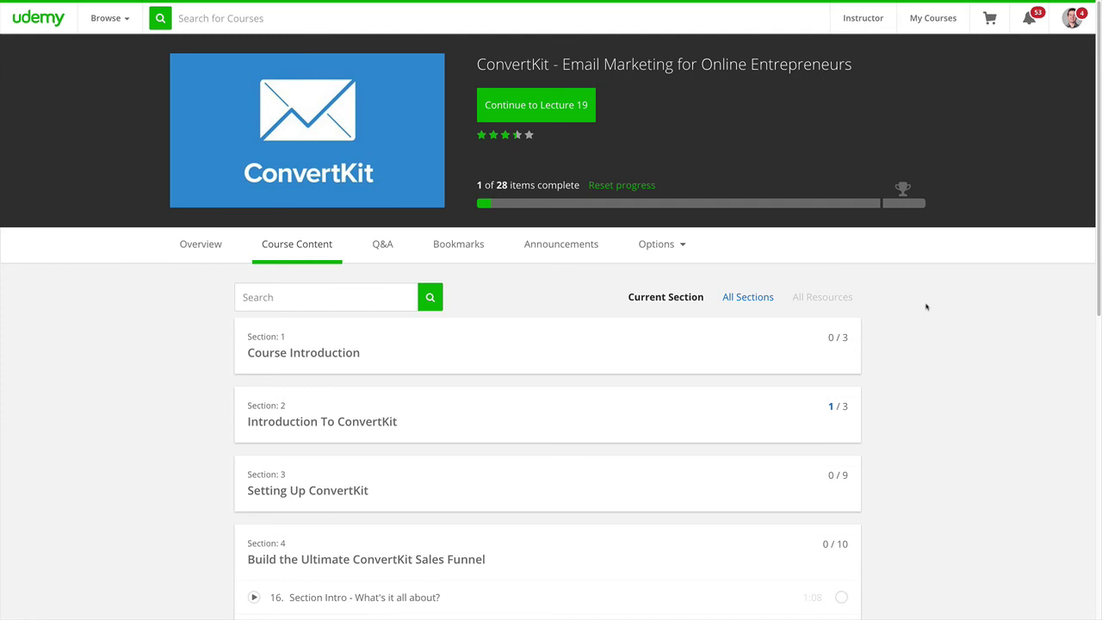
Step: Expand Section 3 'Setting Up ConvertKit' to review lectures 7–15, then scroll back up
{"action": "scroll", "coordinate": [654, 159], "scroll_direction": "down", "scroll_amount": 3}
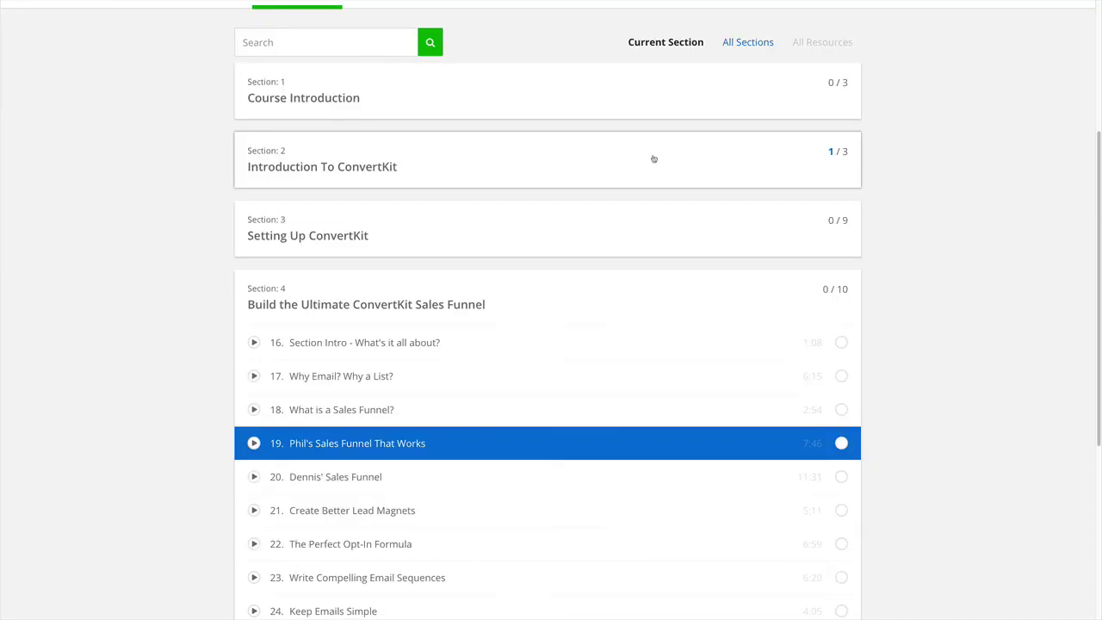
{"action": "left_click", "coordinate": [363, 233]}
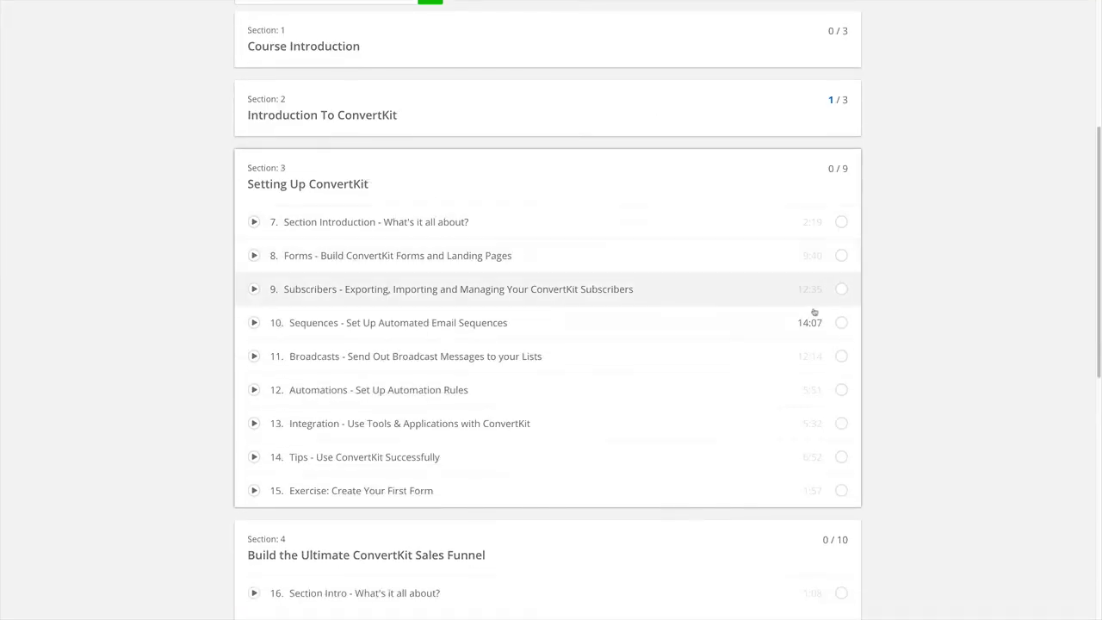
{"action": "scroll", "coordinate": [812, 307], "scroll_direction": "down", "scroll_amount": 3}
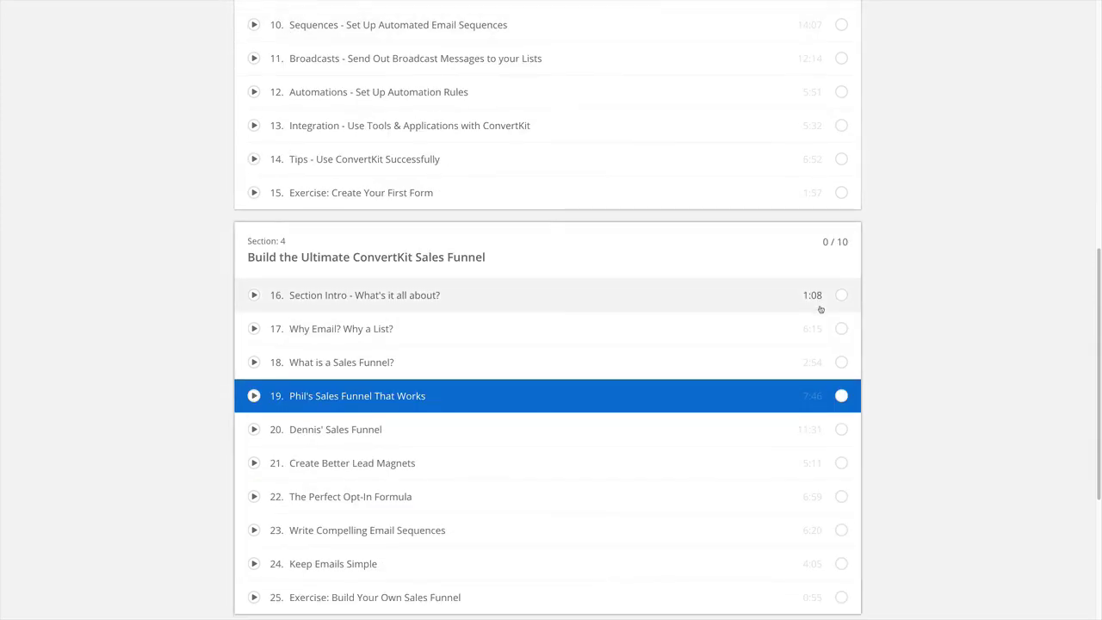
{"action": "scroll", "coordinate": [815, 302], "scroll_direction": "down", "scroll_amount": 2}
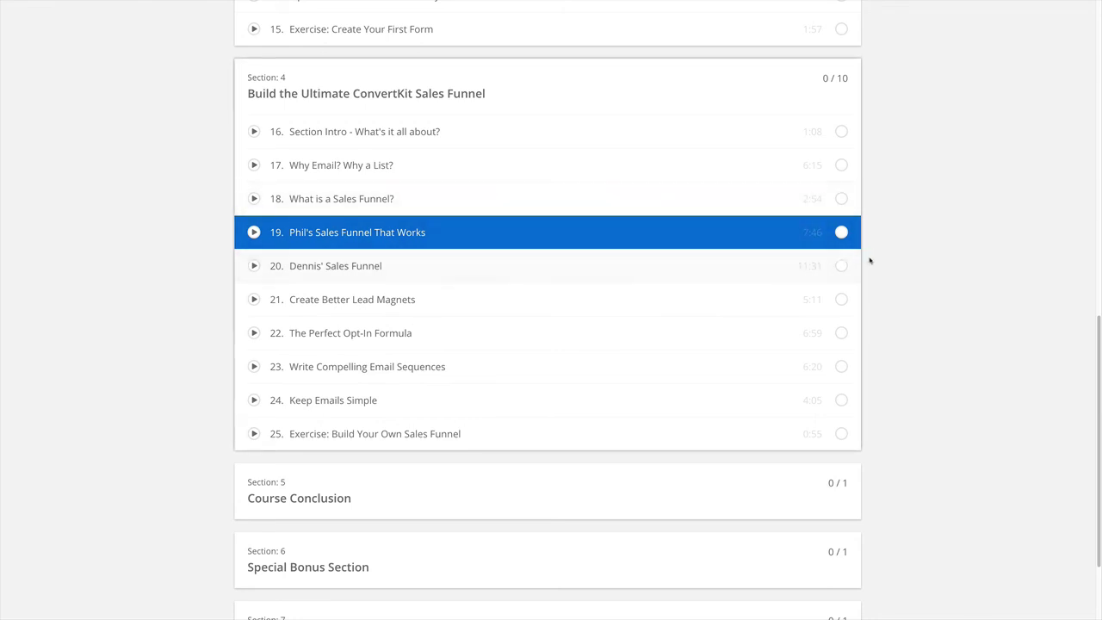
{"action": "scroll", "coordinate": [878, 256], "scroll_direction": "up", "scroll_amount": 1}
{"action": "scroll", "coordinate": [875, 257], "scroll_direction": "up", "scroll_amount": 3}
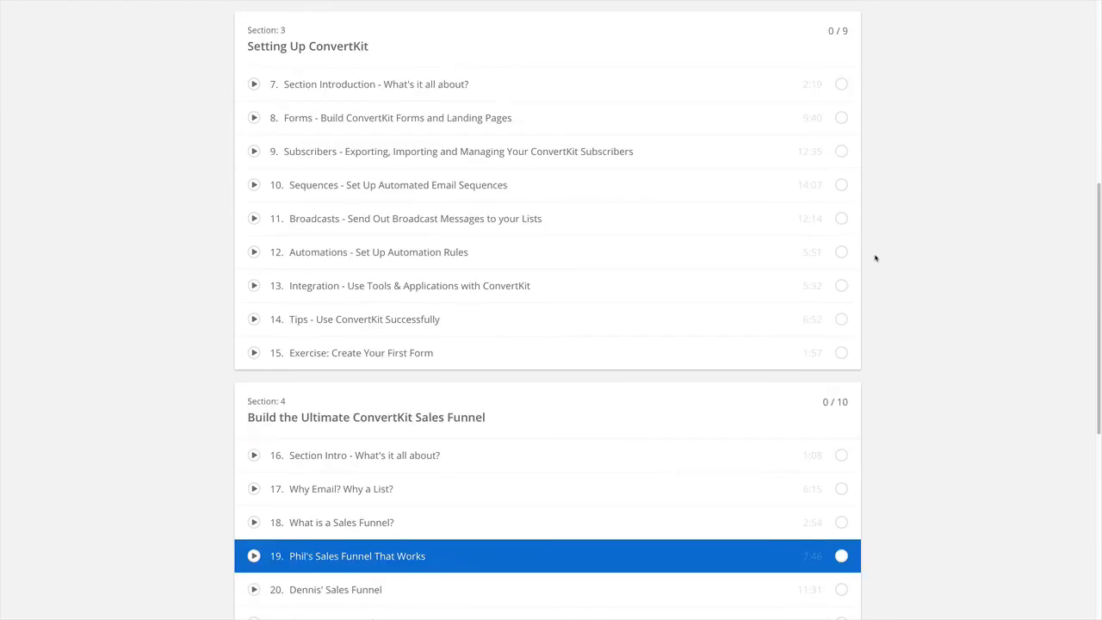
{"action": "scroll", "coordinate": [875, 258], "scroll_direction": "up", "scroll_amount": 2}
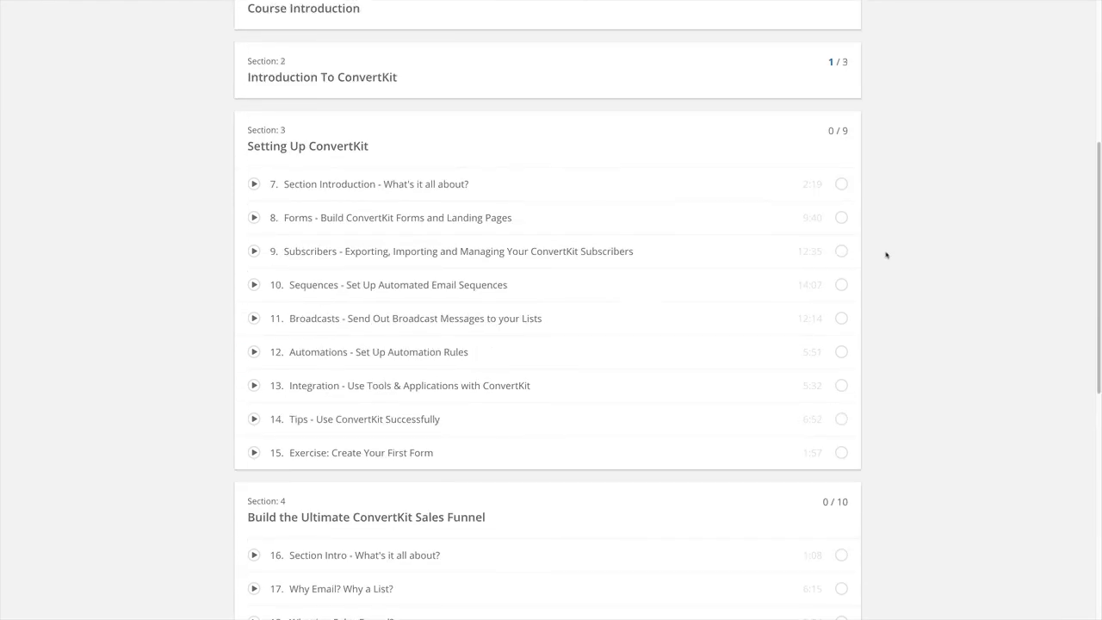
{"action": "scroll", "coordinate": [886, 255], "scroll_direction": "up", "scroll_amount": 4}
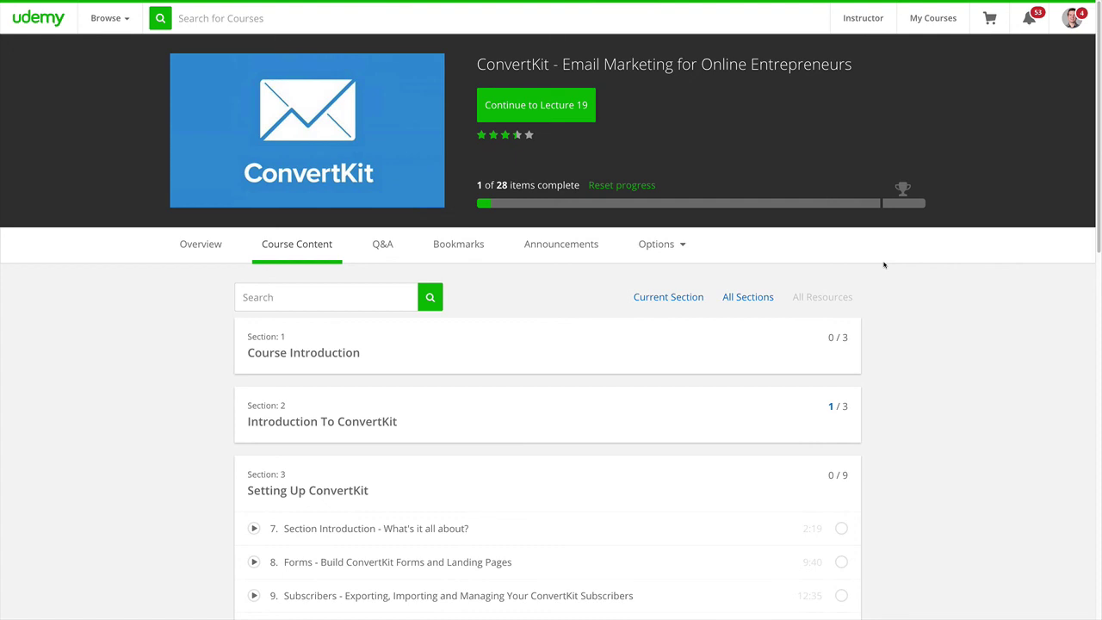